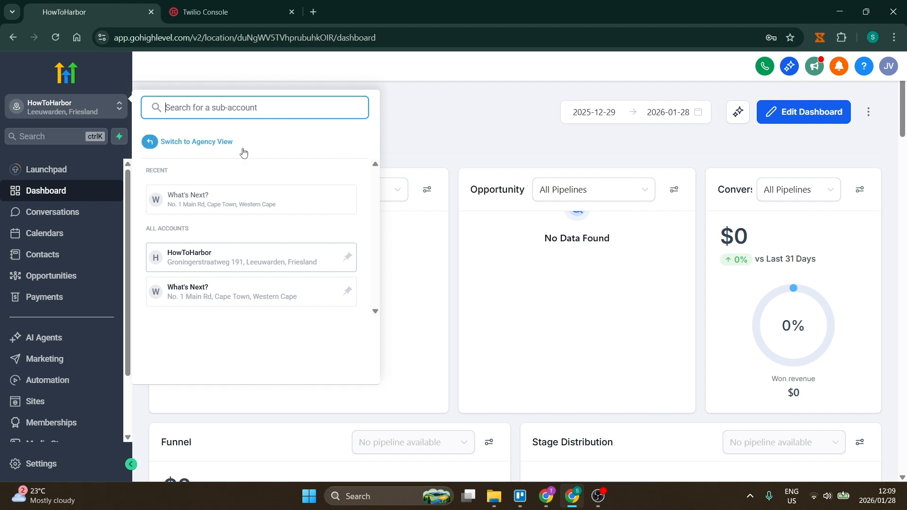
Close the sub-account switcher, view the Twilio Console home page, and return to the HighLevel dashboard.
left_click(397, 130)
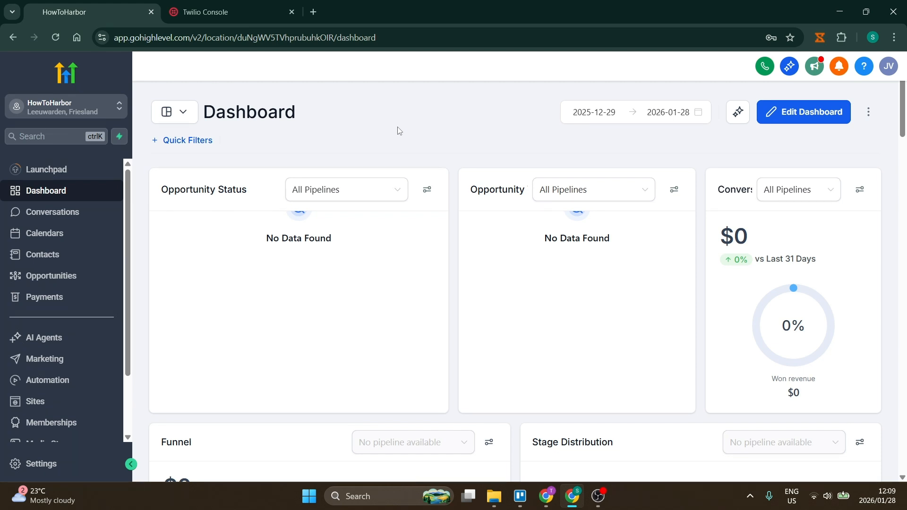
left_click(247, 12)
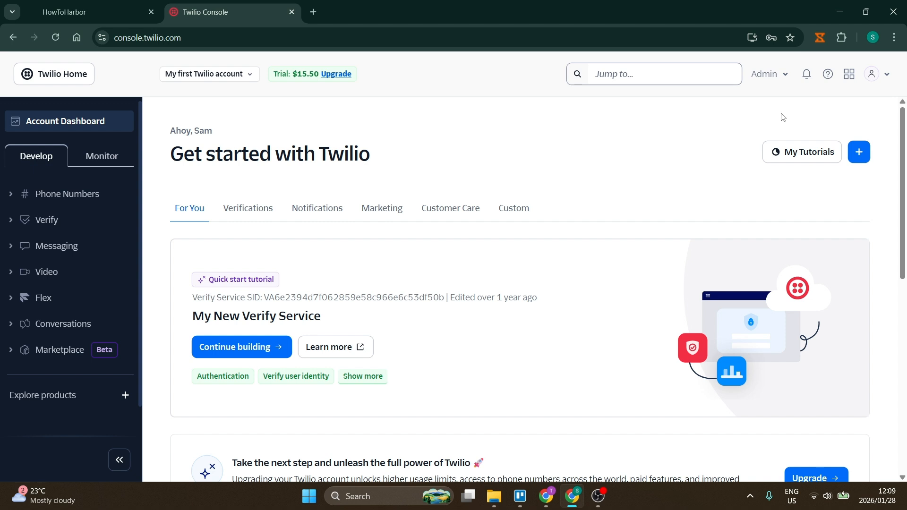
left_click(85, 14)
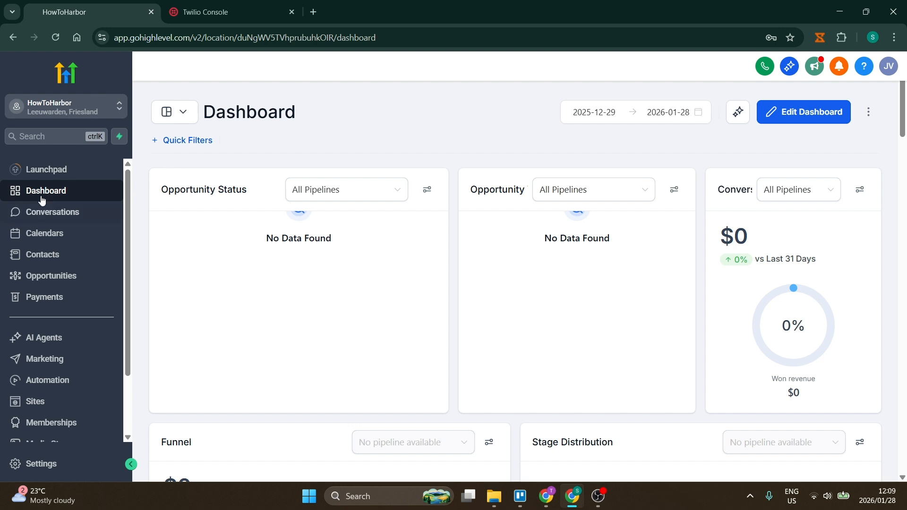
Open the App Marketplace for the HowToHarbor sub-account.
scroll(60, 307, "down", 3)
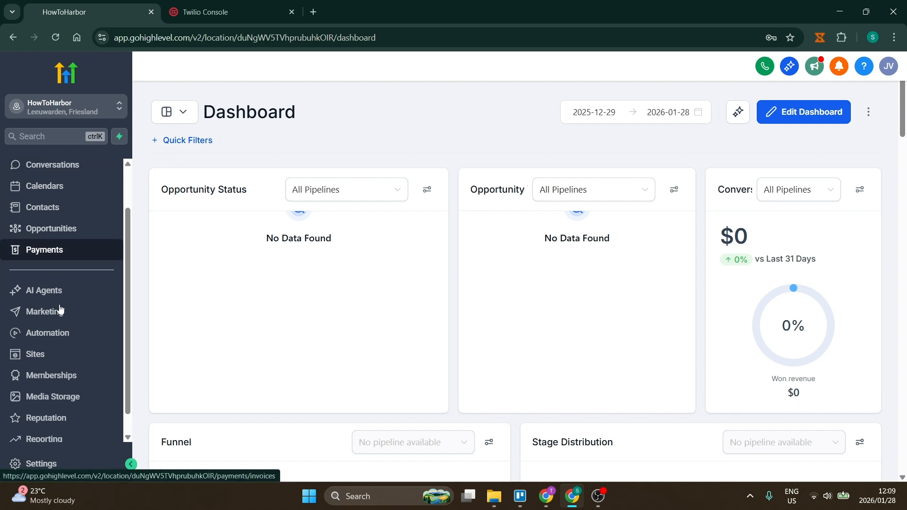
scroll(64, 374, "up", 3)
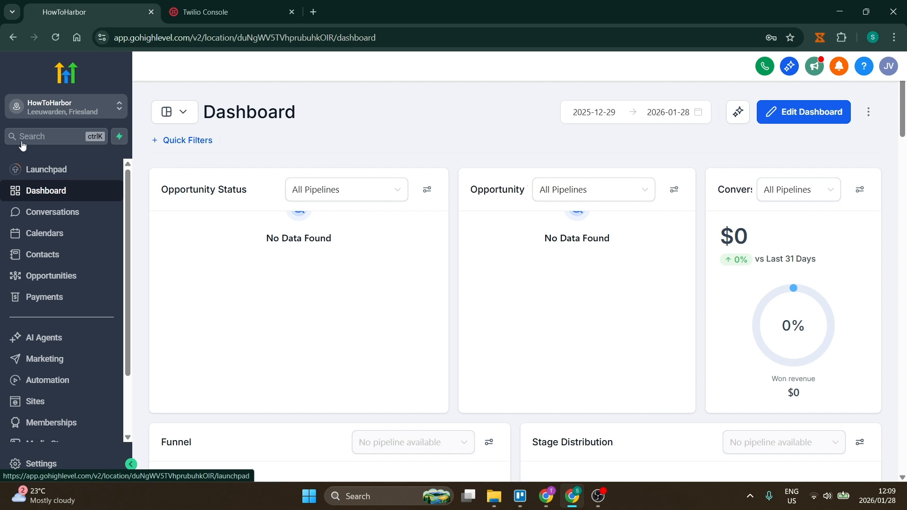
scroll(65, 218, "down", 3)
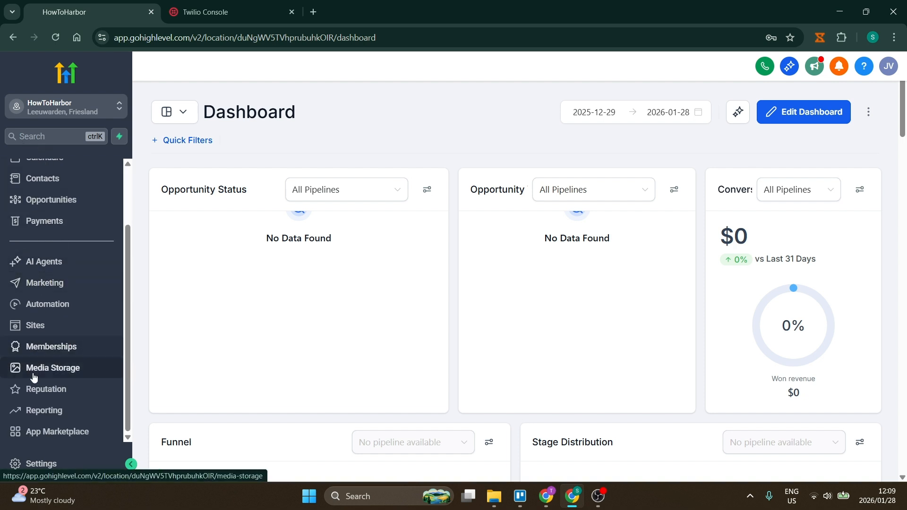
left_click(53, 437)
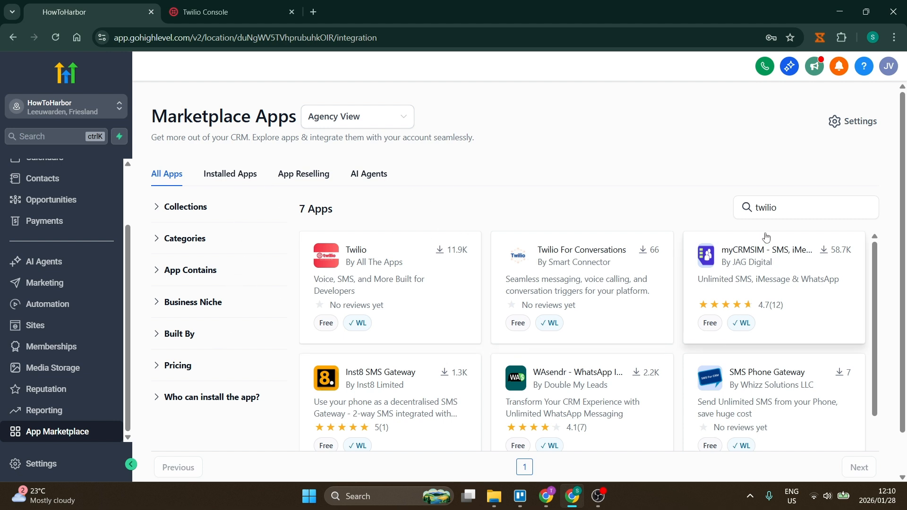
Clear the existing marketplace search and search the apps for "twilio".
left_click(801, 207)
left_click(865, 208)
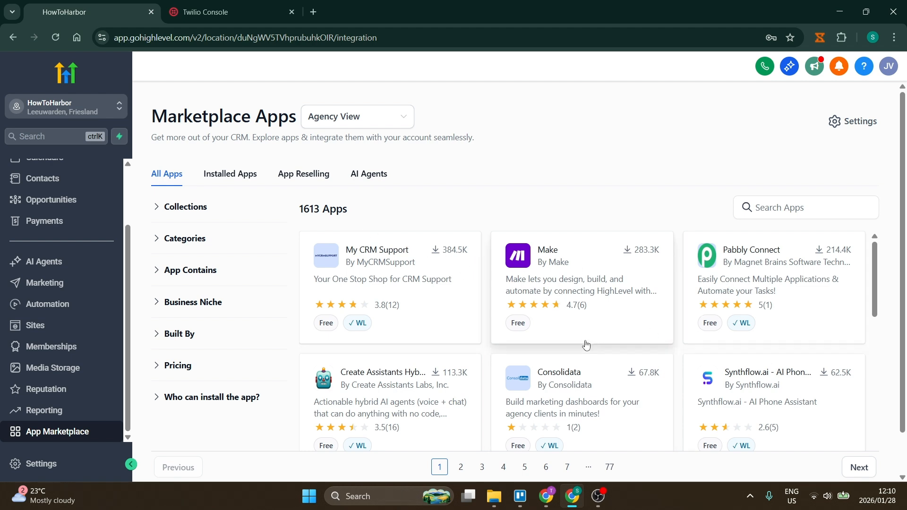
left_click(799, 208)
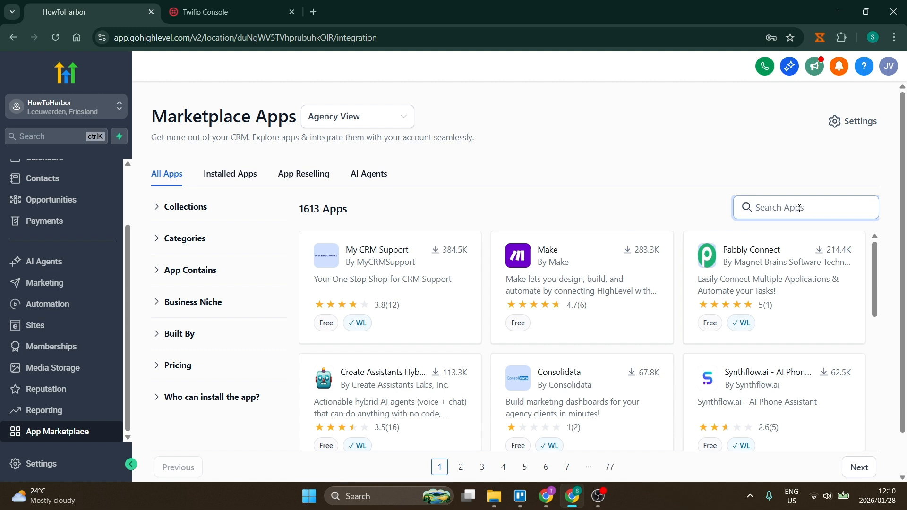
type("twilio")
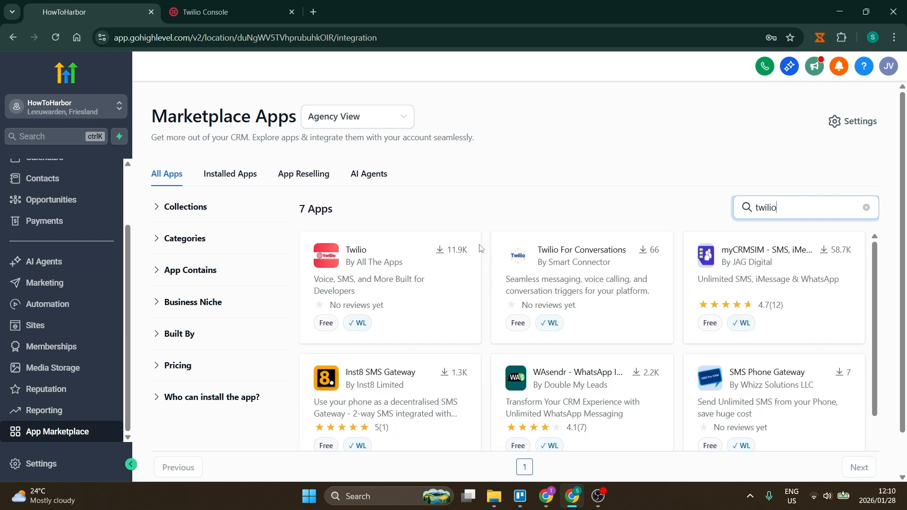
Open the details page of the Twilio app by All The Apps from the search results.
scroll(502, 355, "down", 1)
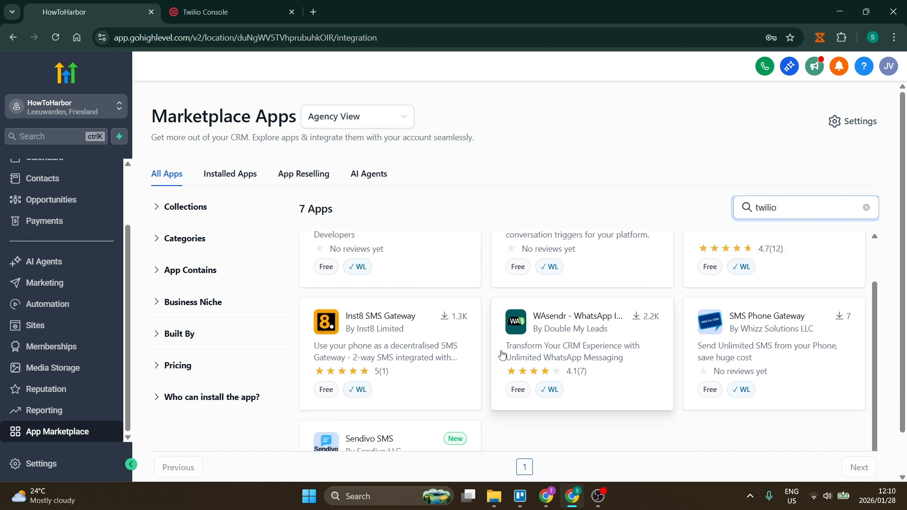
scroll(502, 354, "down", 1)
scroll(472, 376, "up", 2)
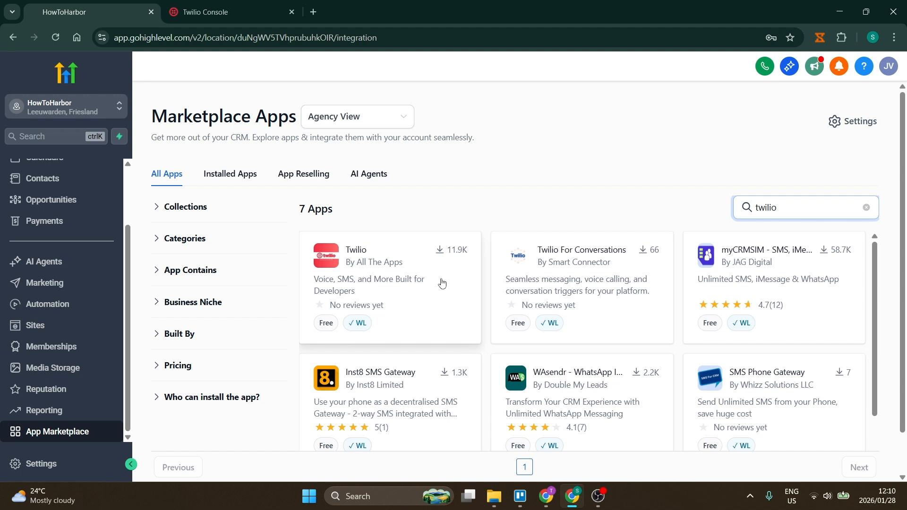
scroll(650, 315, "down", 2)
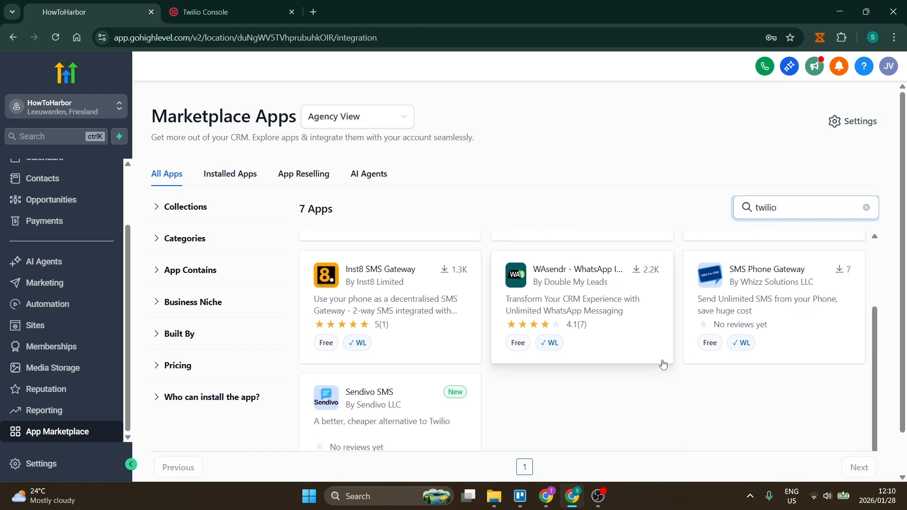
scroll(662, 362, "up", 2)
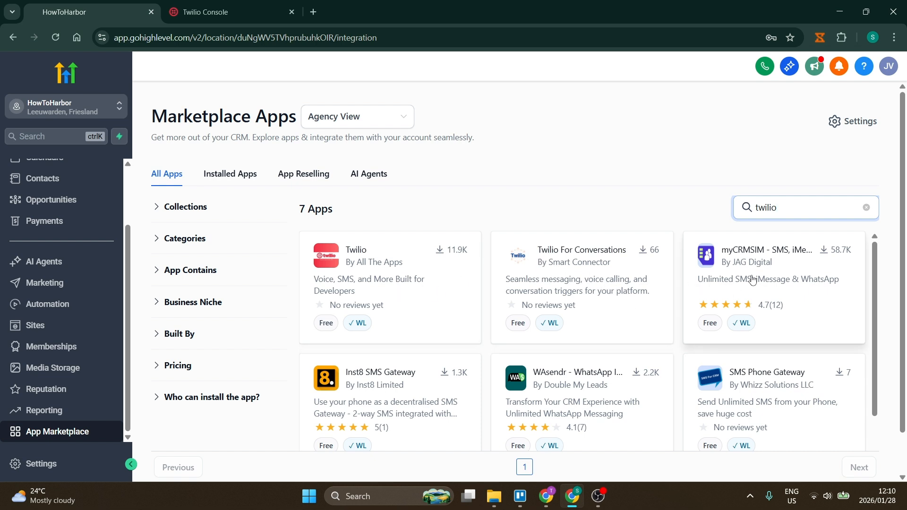
scroll(753, 279, "down", 3)
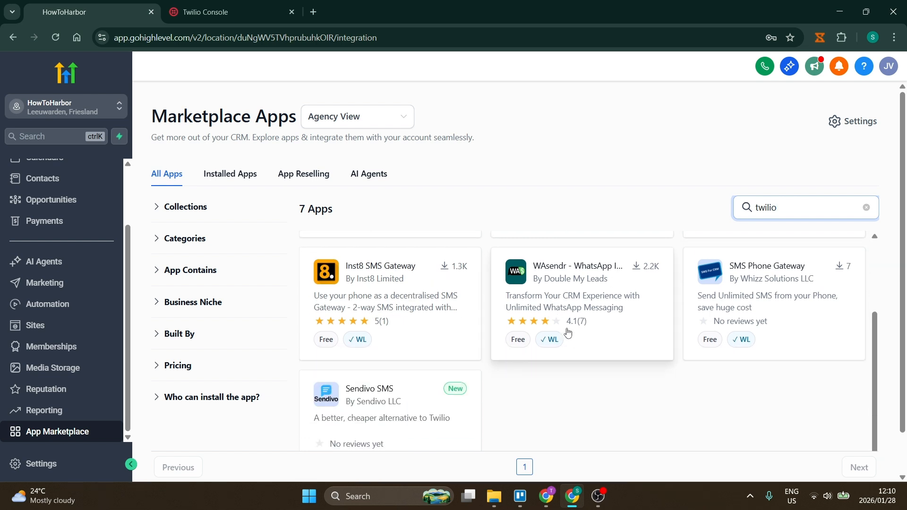
scroll(560, 336, "up", 3)
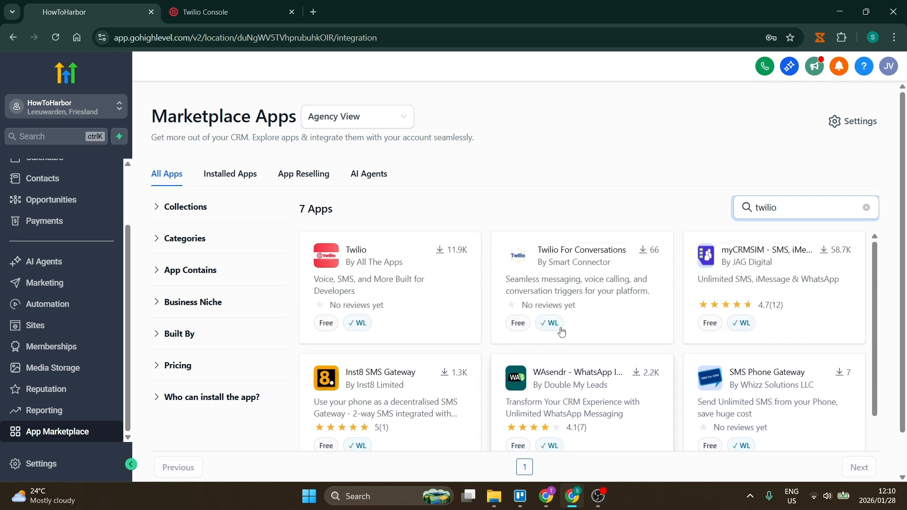
left_click(405, 274)
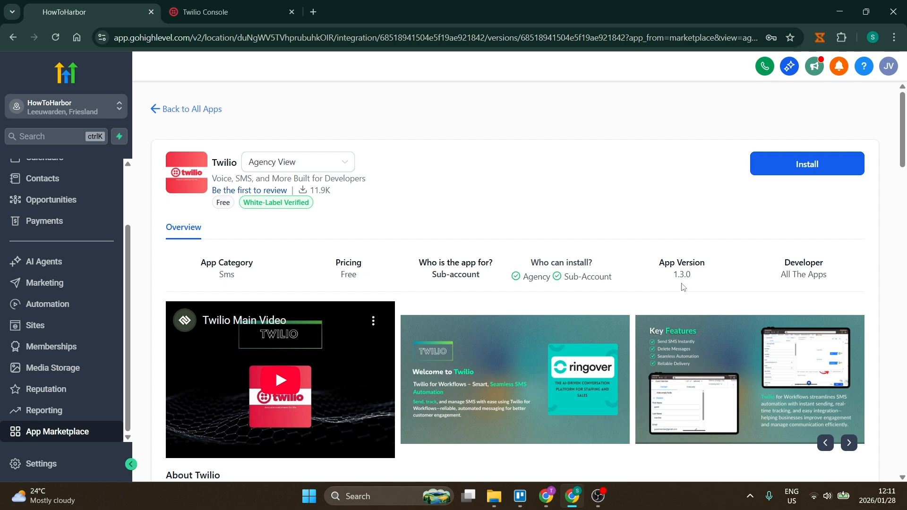
Examine the Twilio app's description, permission details, custom actions, support details and usage-based pricing.
scroll(668, 282, "down", 3)
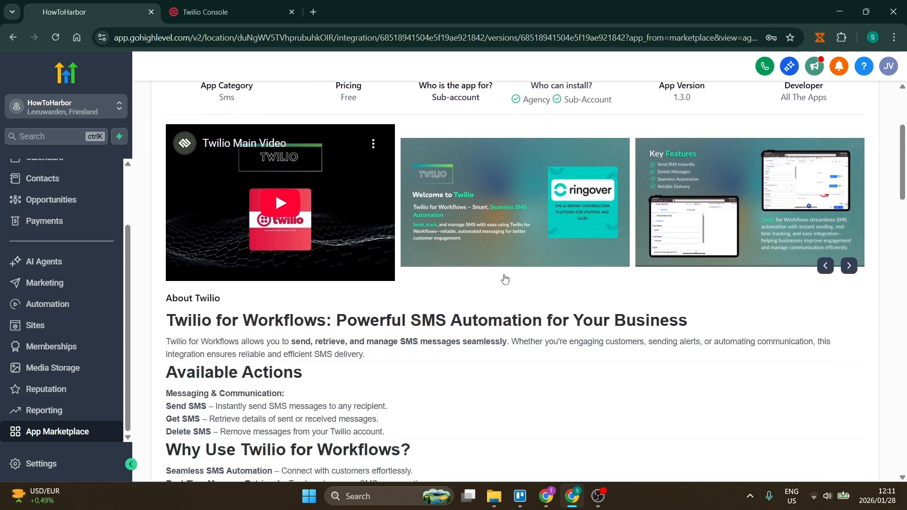
scroll(496, 283, "down", 3)
scroll(428, 227, "down", 8)
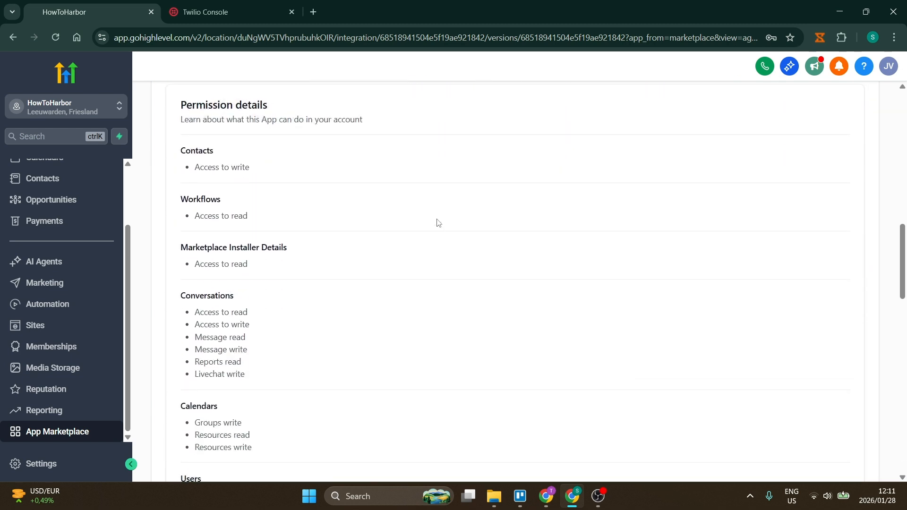
scroll(438, 222, "up", 3)
scroll(439, 223, "down", 9)
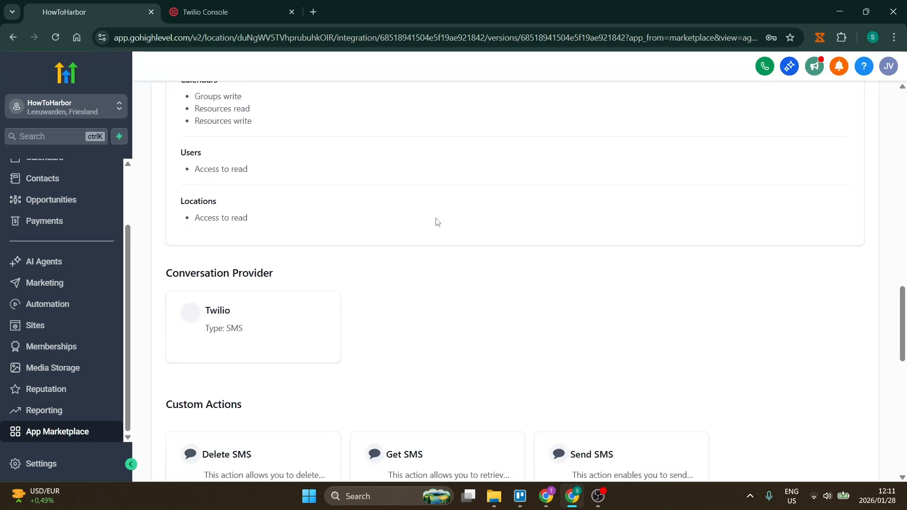
scroll(438, 222, "down", 3)
scroll(436, 224, "down", 6)
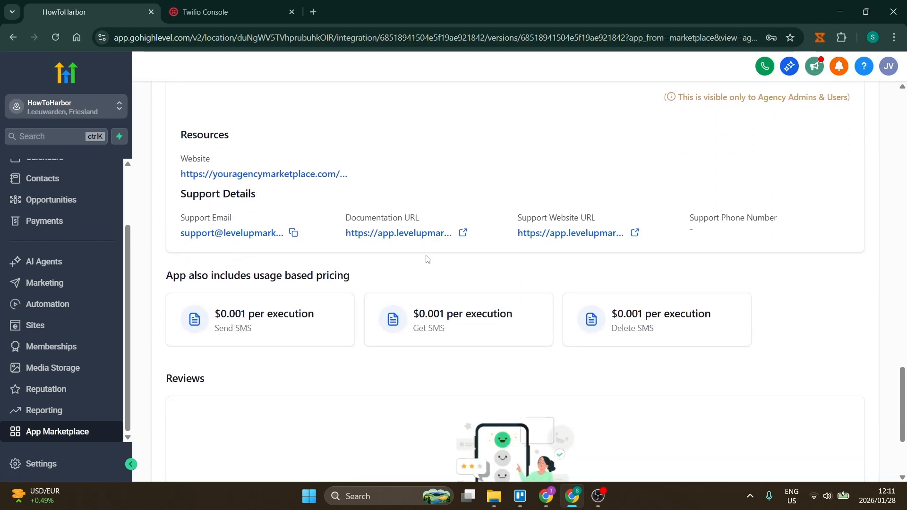
scroll(429, 259, "down", 3)
scroll(429, 268, "up", 20)
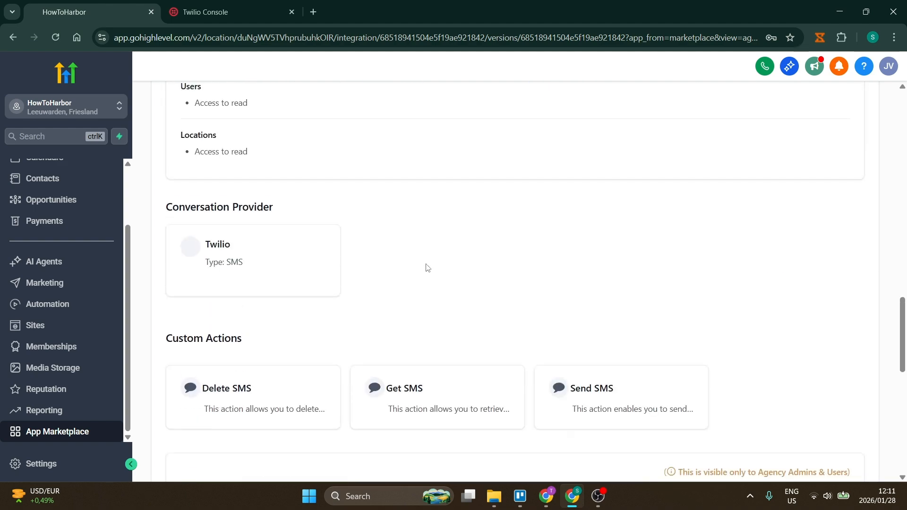
scroll(428, 268, "up", 5)
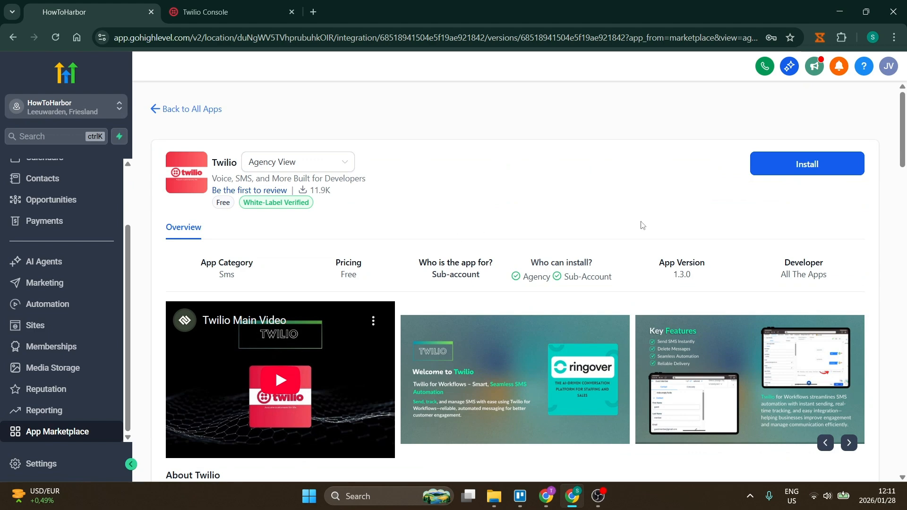
Start installing the Twilio app with only the HowToHarbor sub-account selected and continue to the install confirmation.
left_click(806, 170)
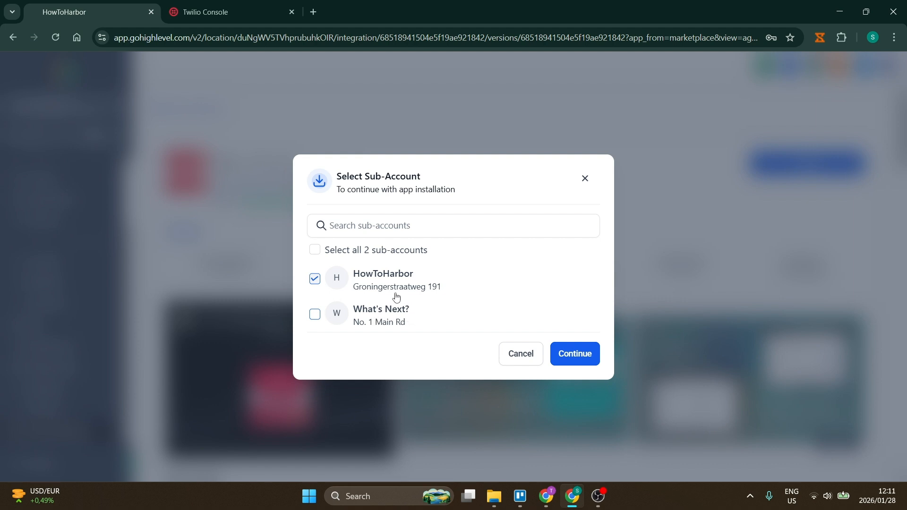
left_click(314, 317)
left_click(315, 316)
left_click(570, 359)
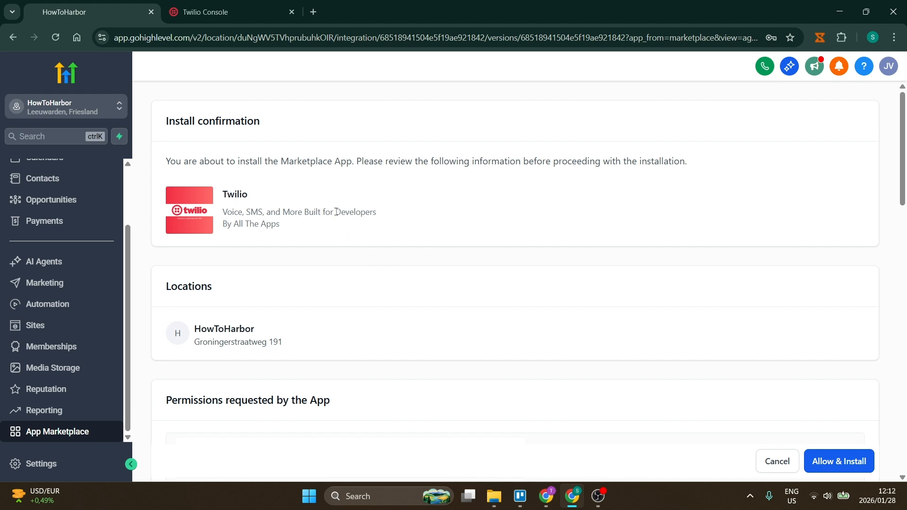
Review the requested permissions and custom actions, then allow and install the Twilio app.
scroll(331, 215, "down", 1)
scroll(330, 219, "down", 7)
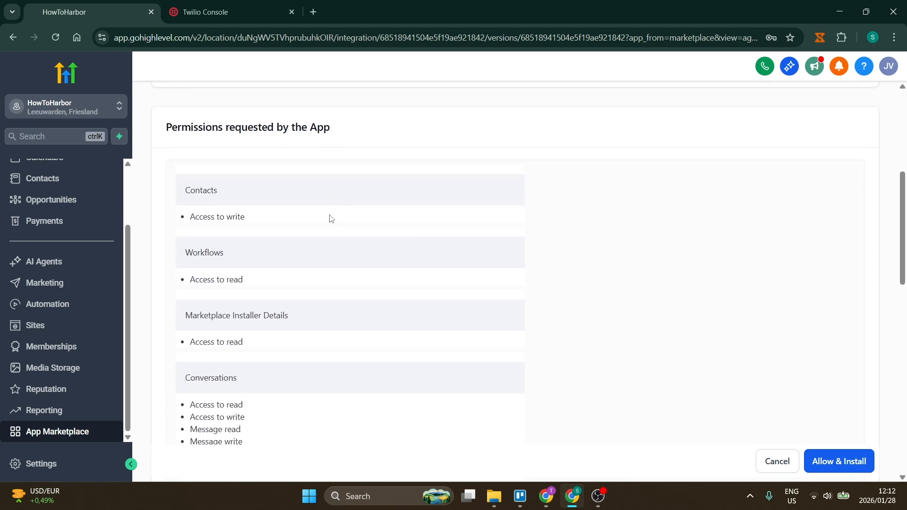
scroll(332, 215, "down", 9)
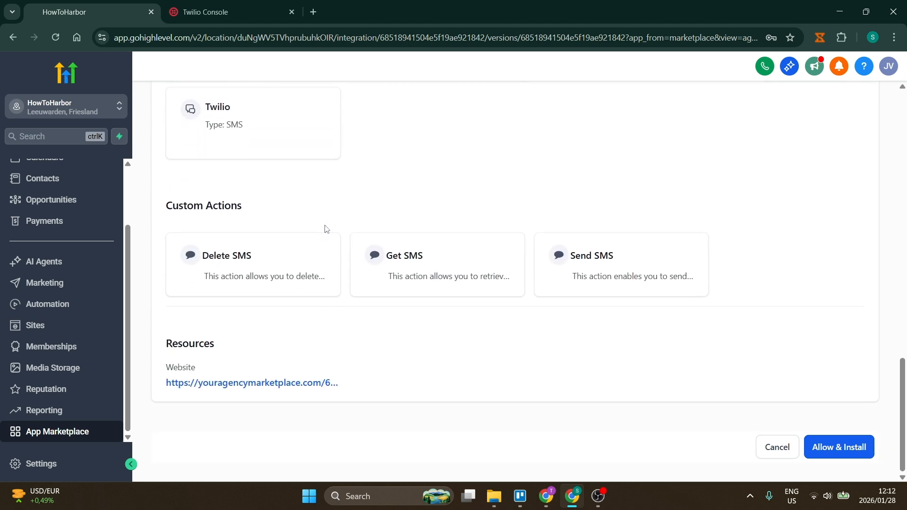
scroll(324, 239, "up", 15)
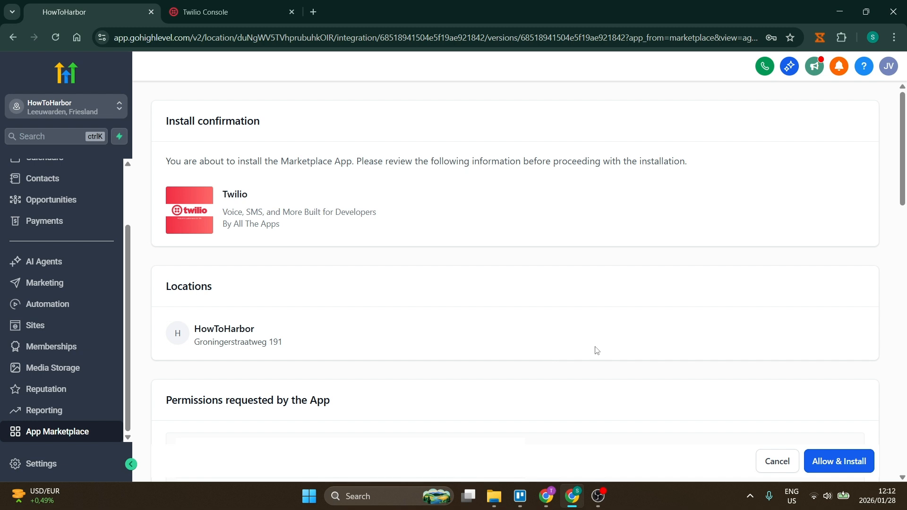
left_click(832, 464)
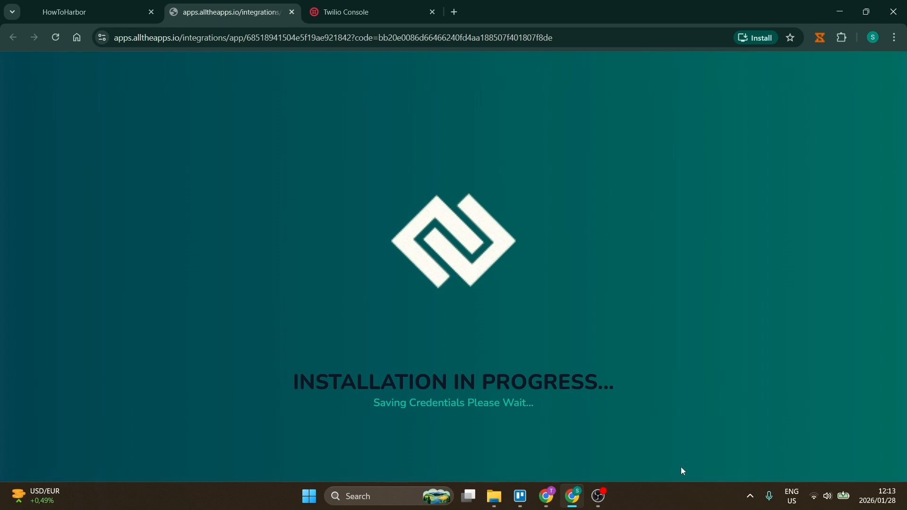
left_click(599, 500)
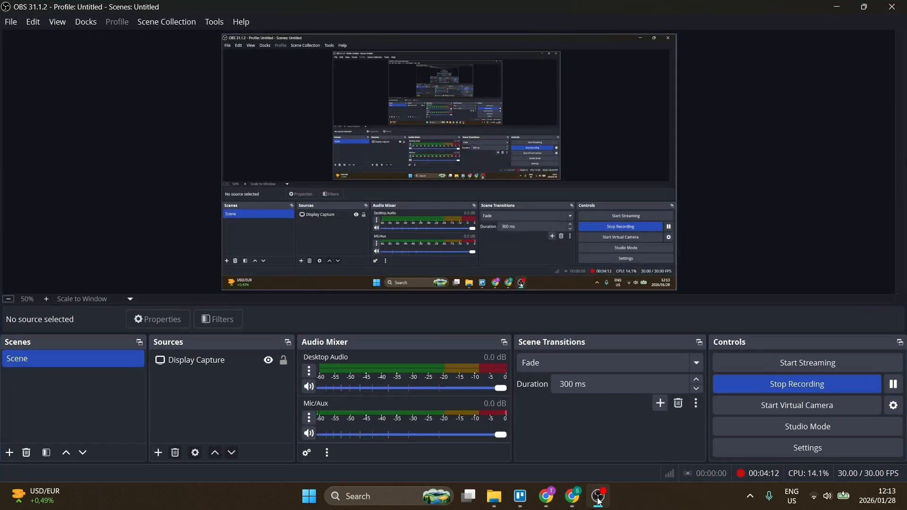
left_click(599, 500)
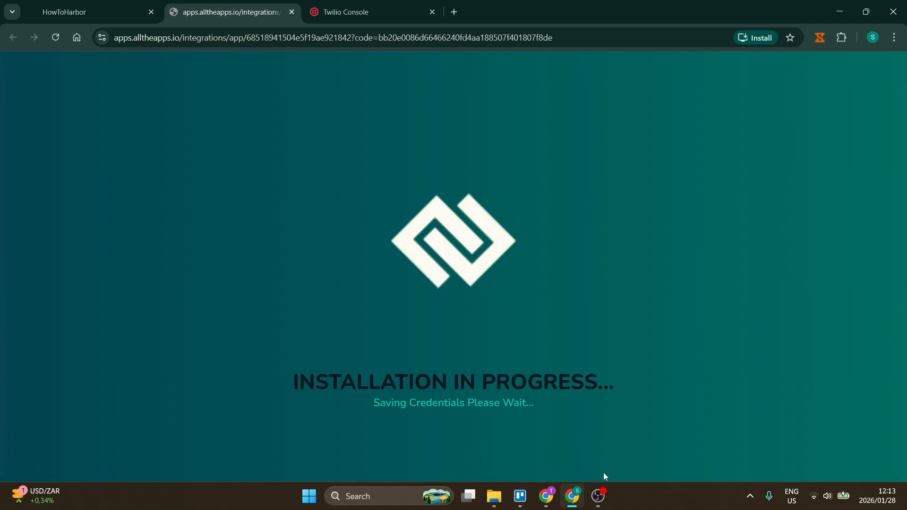
left_click(598, 496)
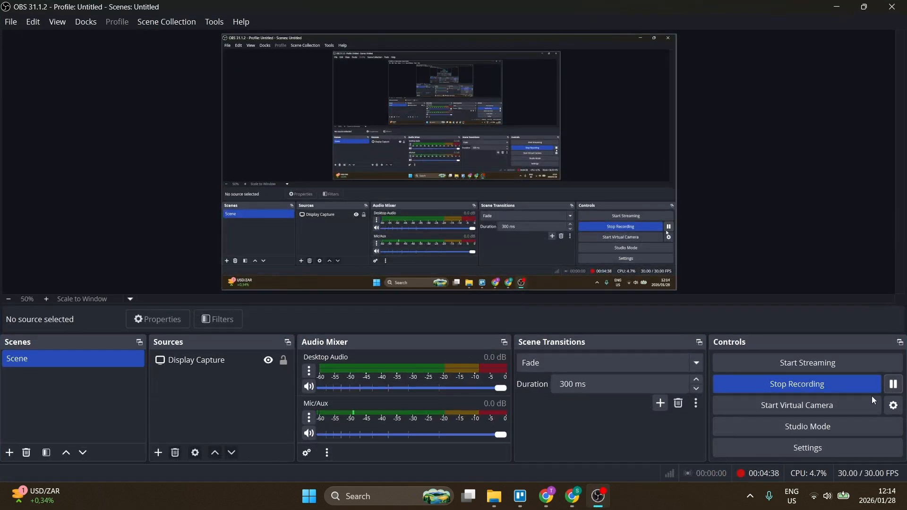
left_click(598, 496)
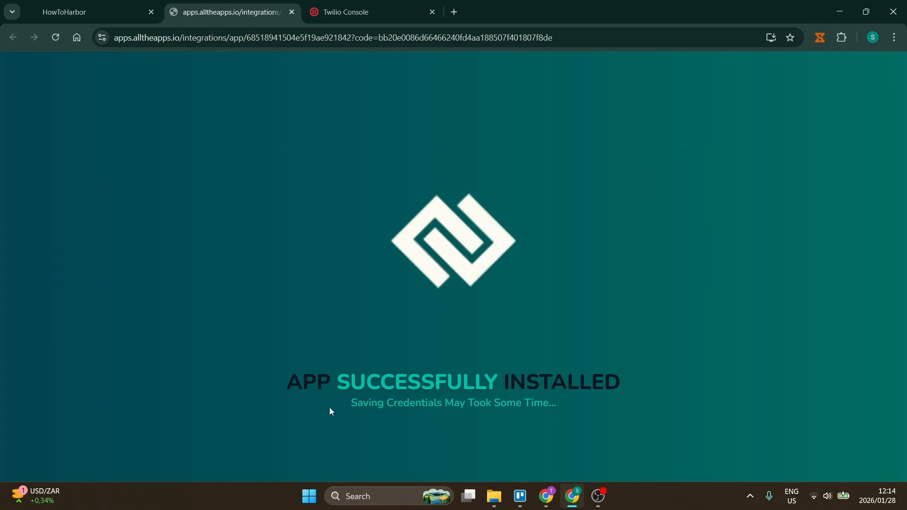
Close the app installation page and return from the Twilio app details to the list of all marketplace apps.
left_click_drag(267, 378, 739, 399)
left_click(666, 412)
left_click(291, 12)
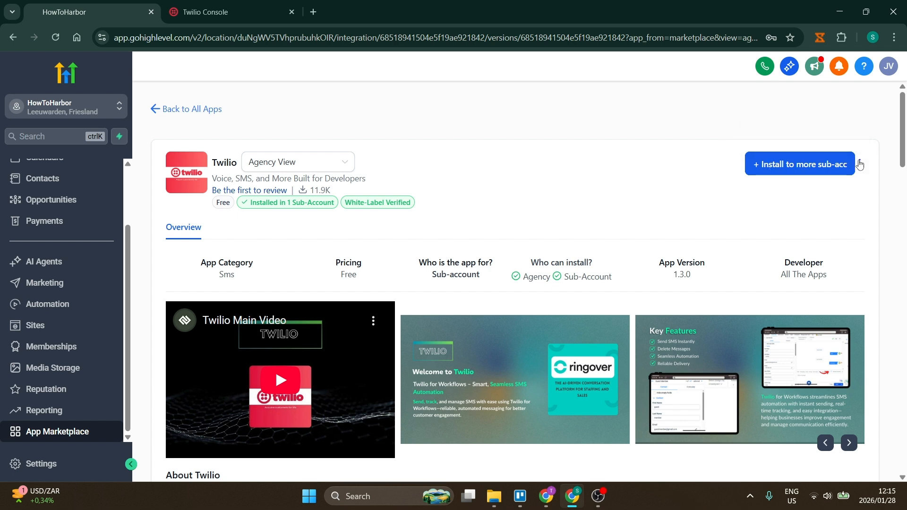
left_click(169, 113)
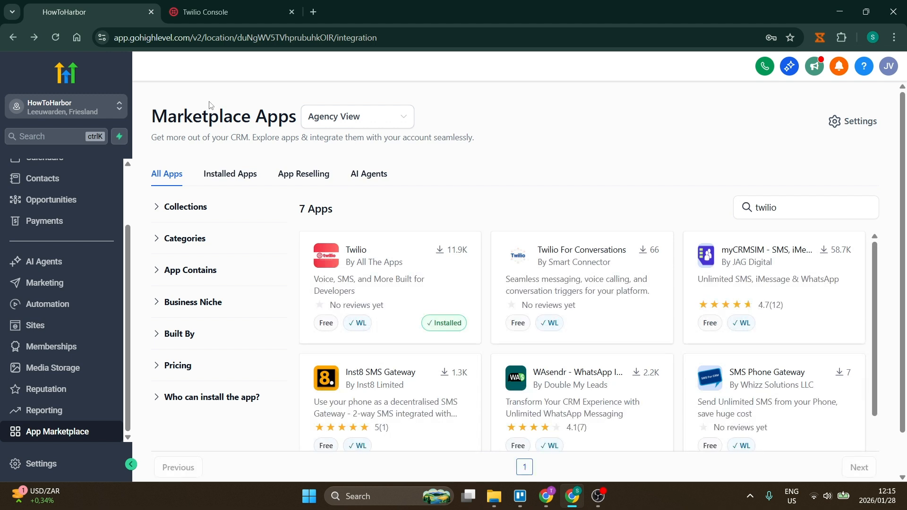
List the installed marketplace apps, check the Twilio app's details page, and return to the installed apps list.
left_click(223, 177)
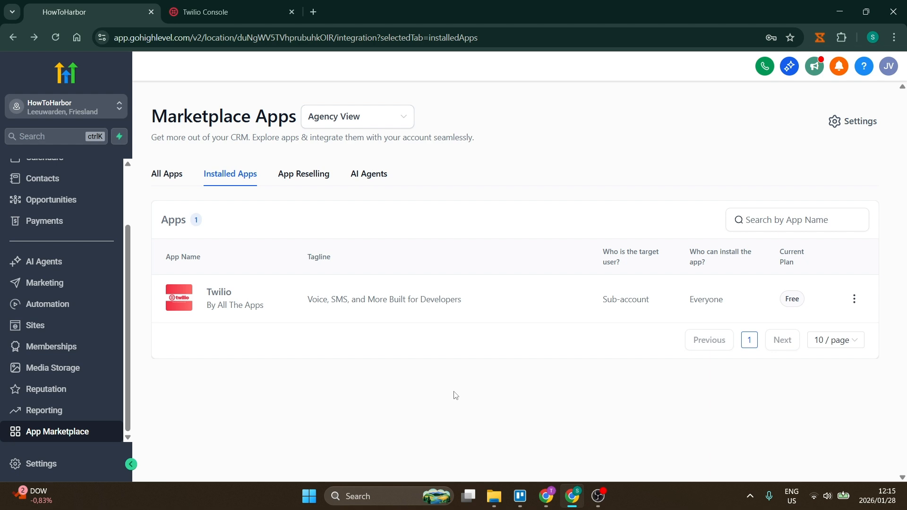
left_click(221, 296)
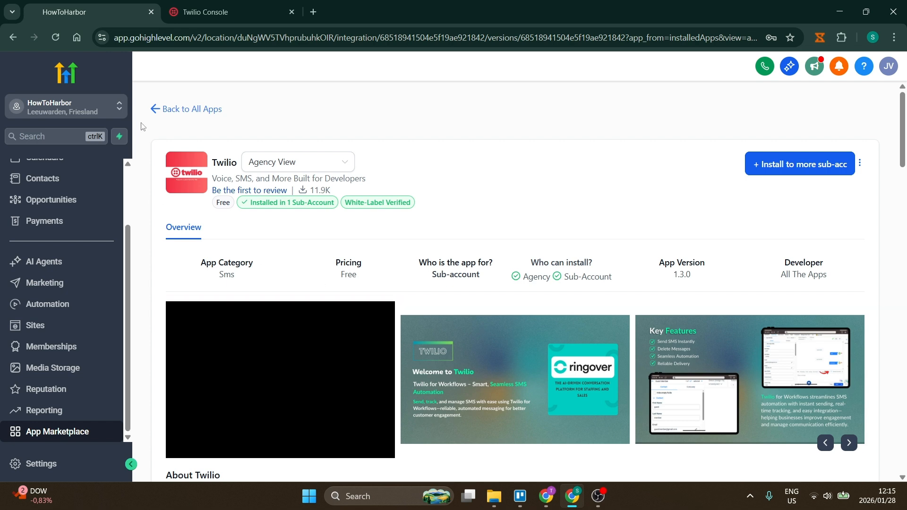
left_click(156, 109)
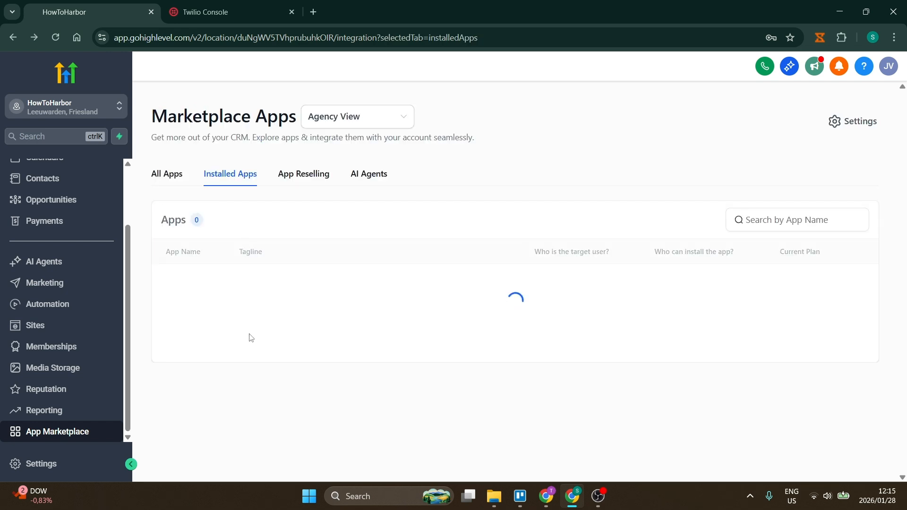
scroll(77, 328, "up", 3)
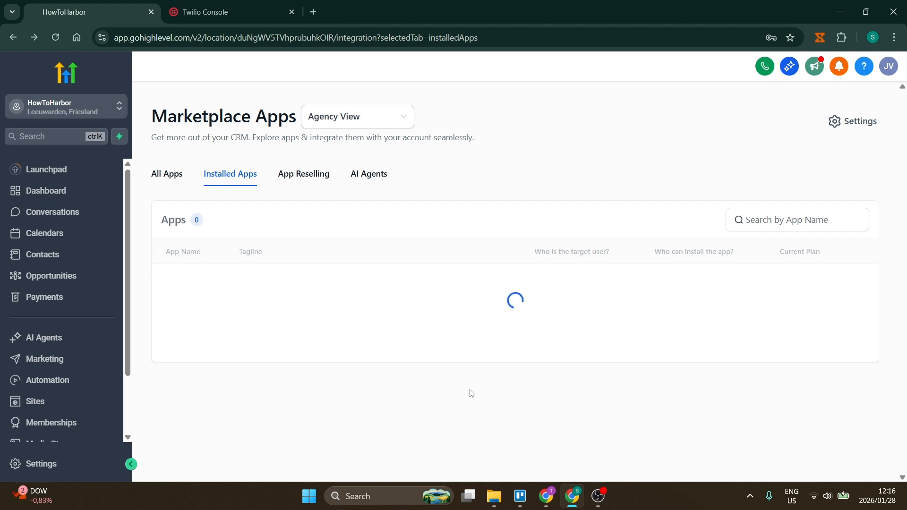
left_click(546, 496)
left_click(52, 12)
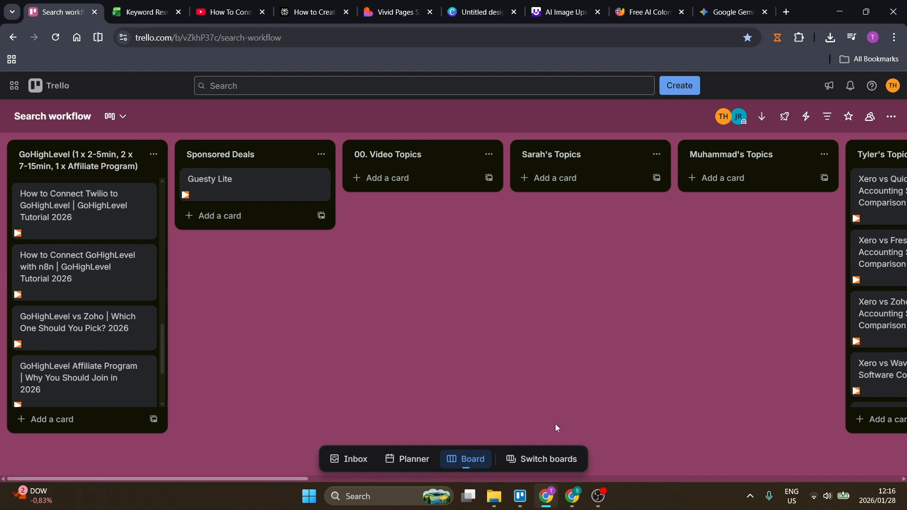
left_click(572, 496)
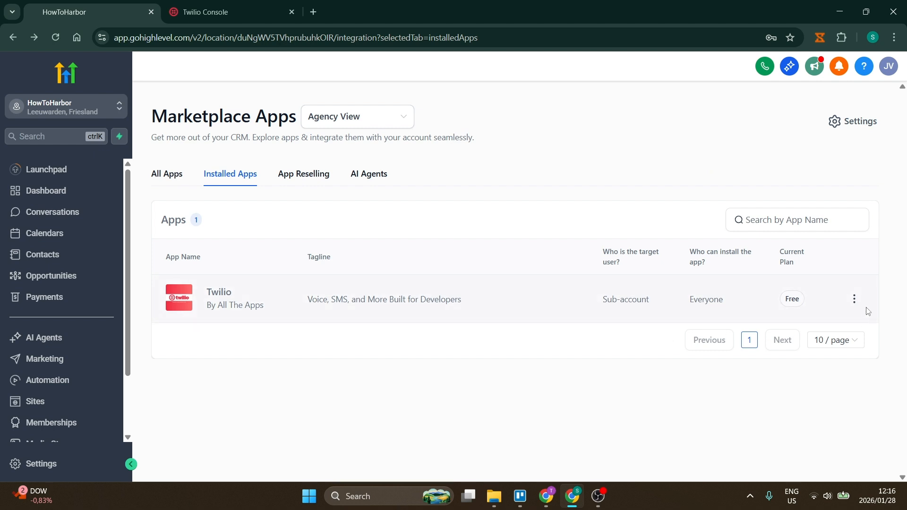
Open the installed Twilio app's details and look through its description, permissions, usage-based pricing and reviews.
left_click(854, 299)
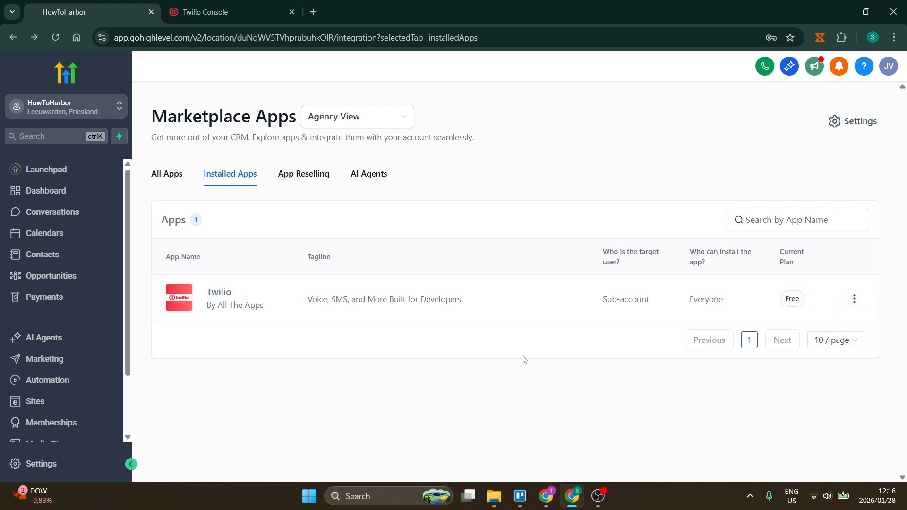
left_click(223, 297)
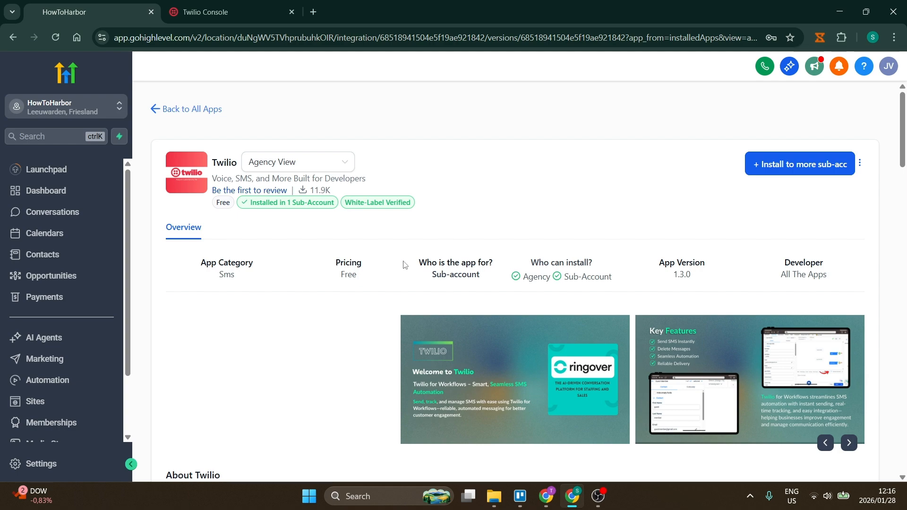
scroll(477, 312, "down", 9)
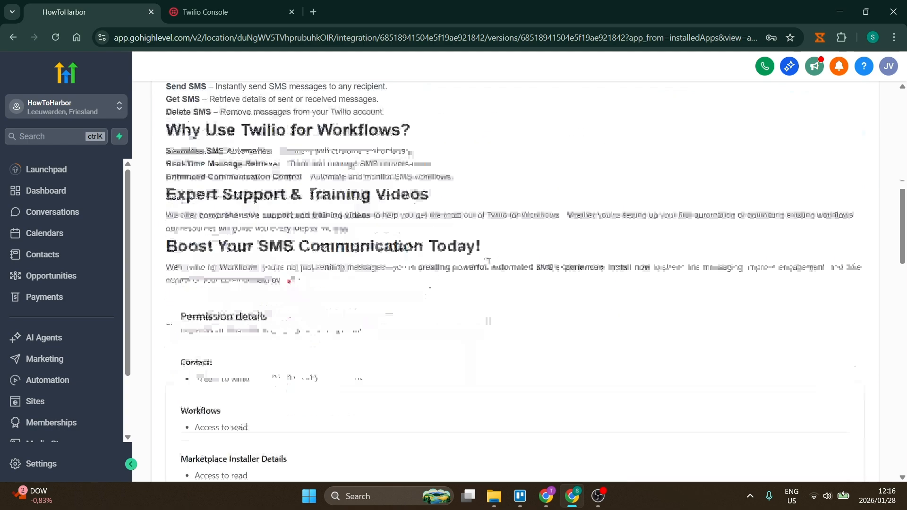
scroll(492, 316, "down", 15)
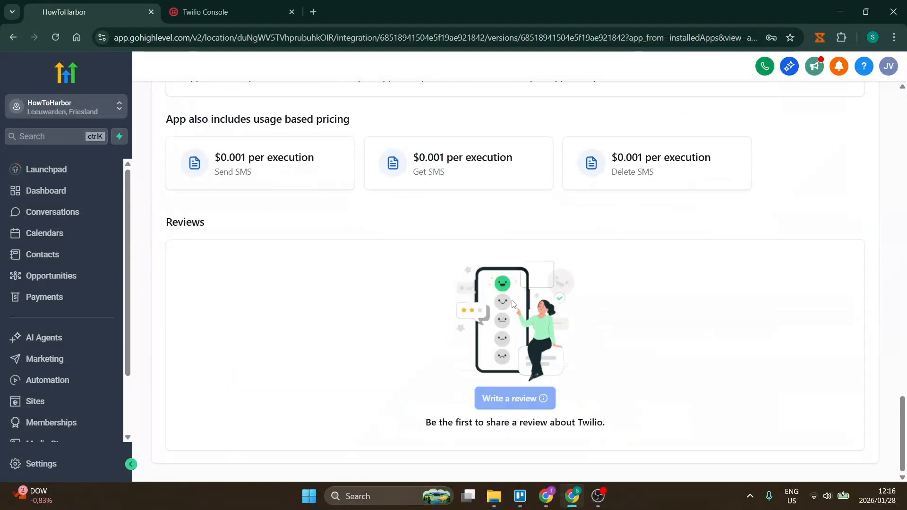
scroll(515, 312, "up", 20)
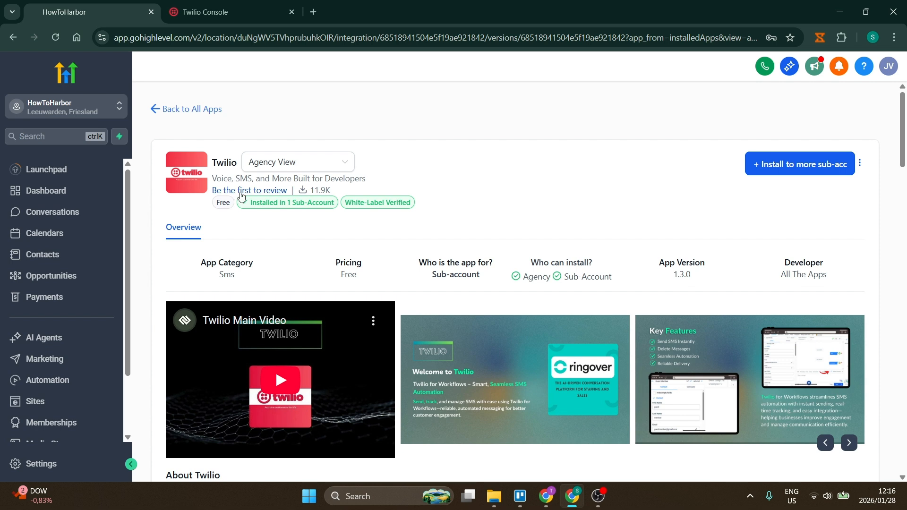
View the Twilio app page in Sub-Account View, then return it to Agency View.
left_click(286, 165)
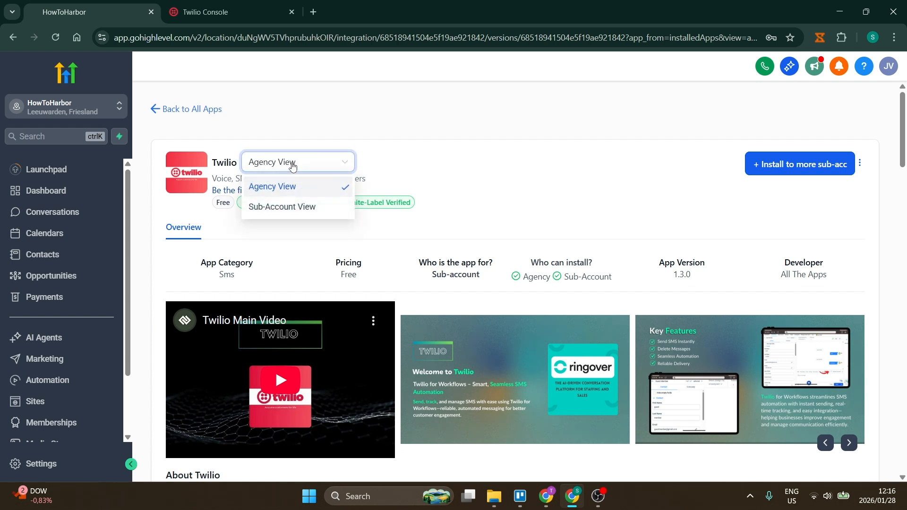
left_click(292, 166)
left_click(291, 166)
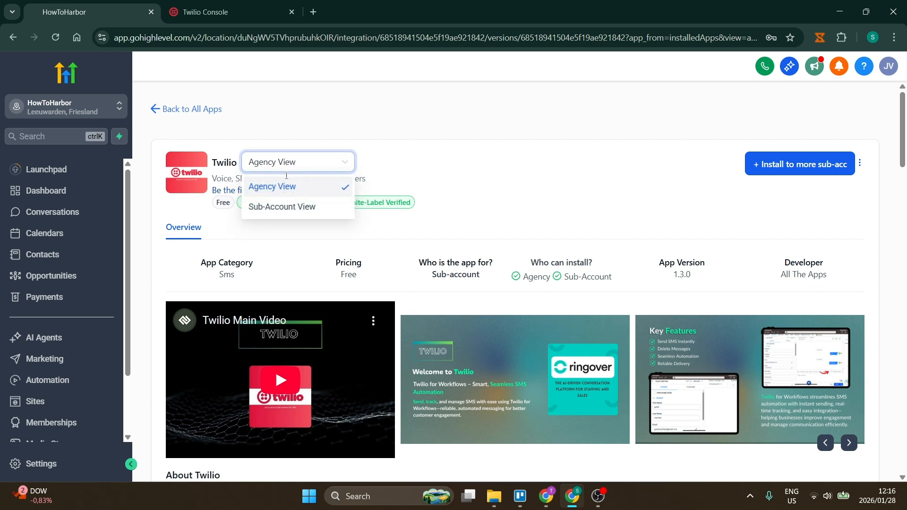
left_click(278, 205)
left_click(288, 165)
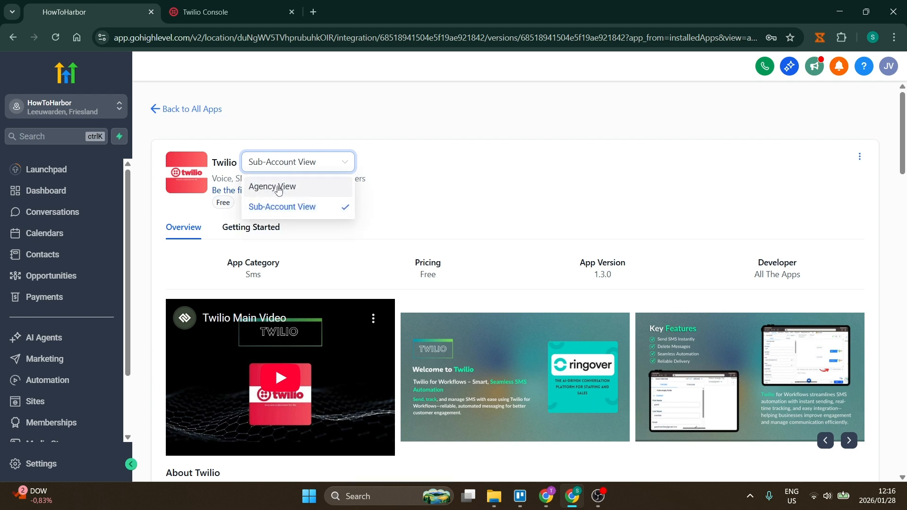
left_click(292, 185)
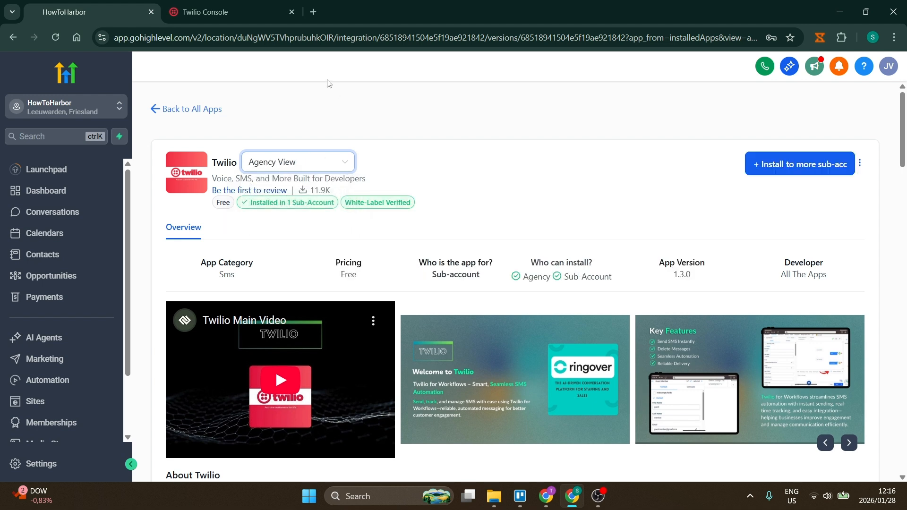